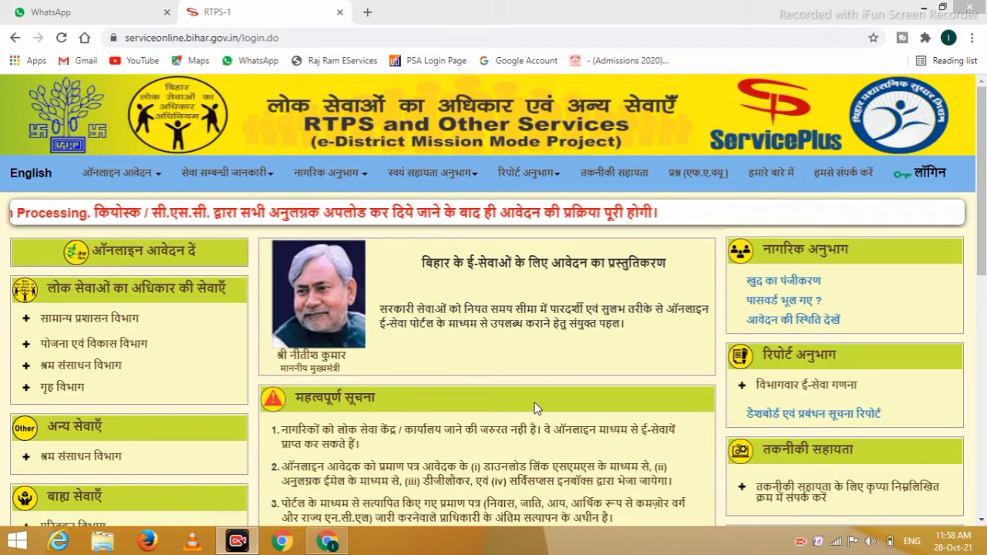
Step: Start the portal login and proceed past the precautions notice to sign in
{"action": "left_click", "coordinate": [923, 176]}
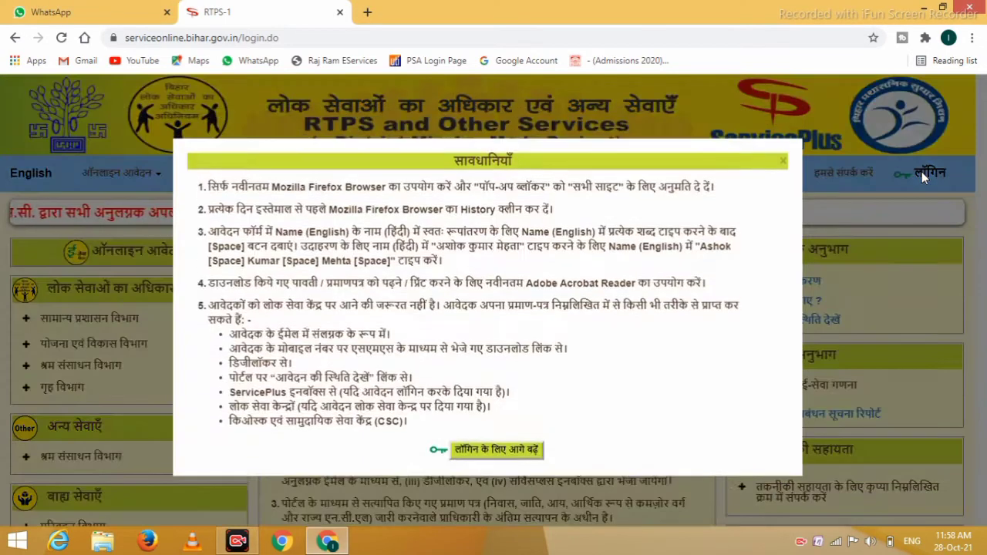
{"action": "left_click", "coordinate": [491, 451]}
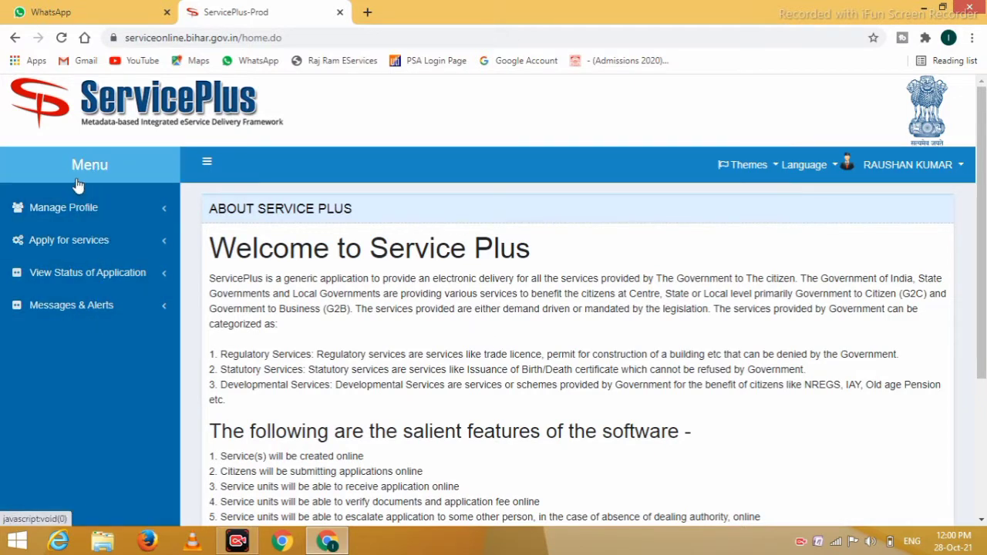
Step: Expand Apply for services and show the list of all available services
{"action": "left_click", "coordinate": [77, 248]}
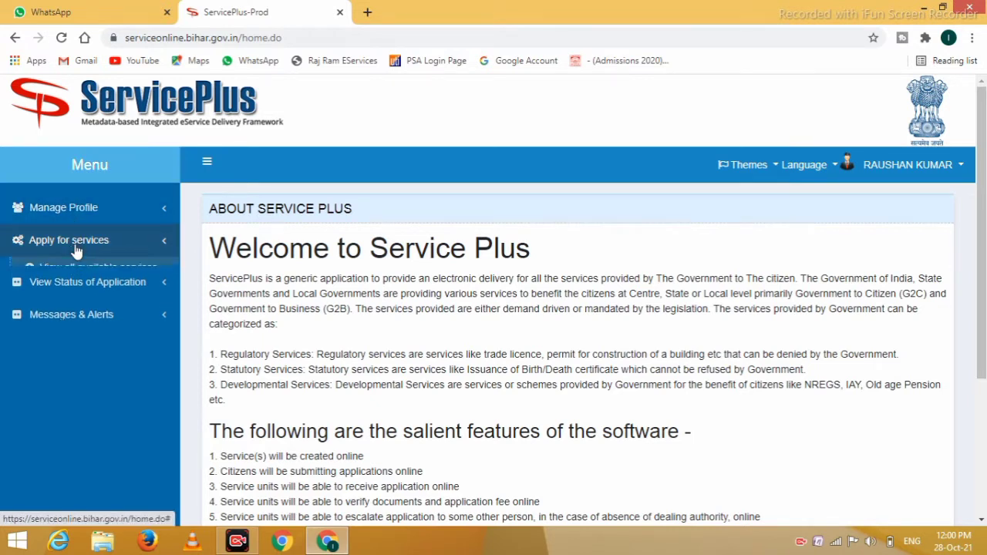
{"action": "left_click", "coordinate": [102, 267]}
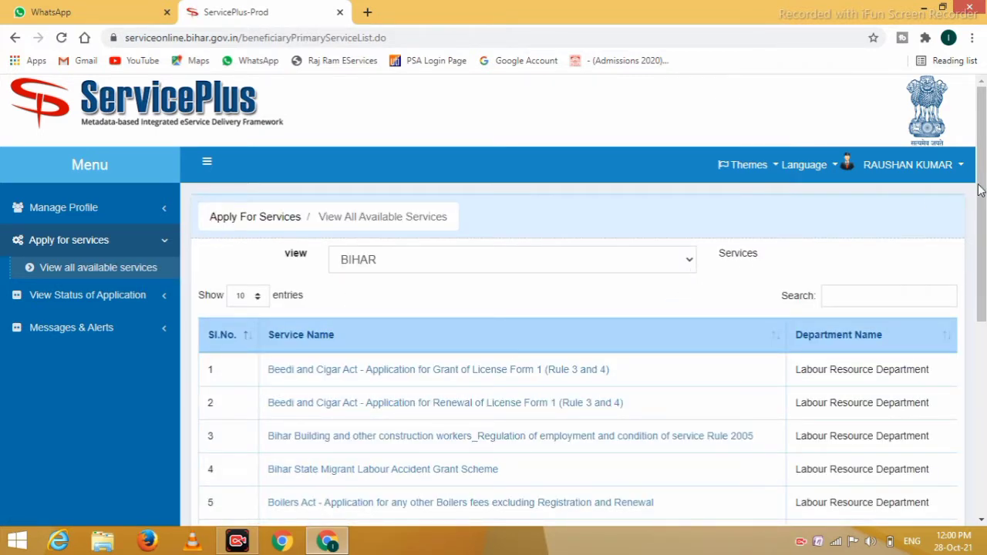
{"action": "left_click_drag", "start_coordinate": [983, 180], "coordinate": [983, 261]}
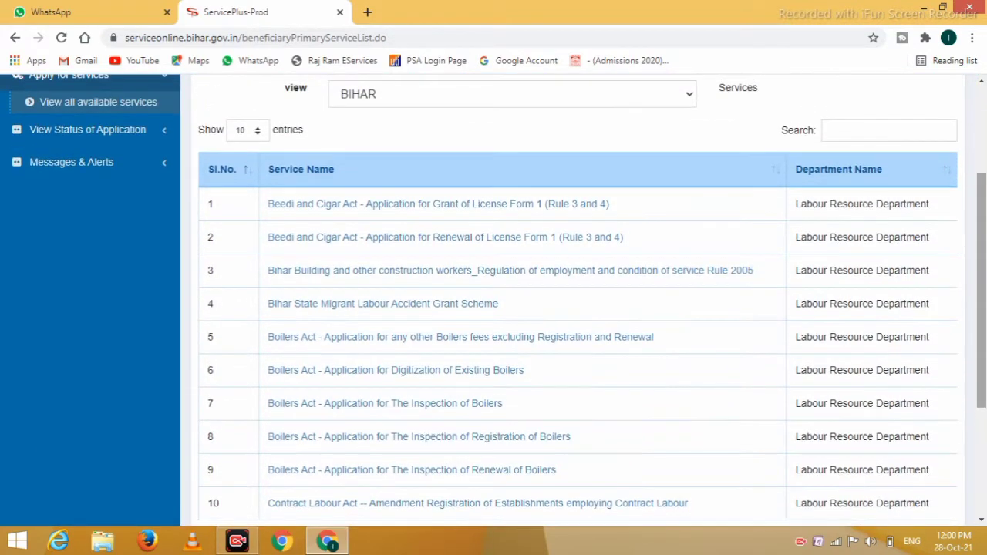
Step: Search the services for income and open 'Issuance of Income Certificate at RO level'
{"action": "left_click", "coordinate": [868, 132]}
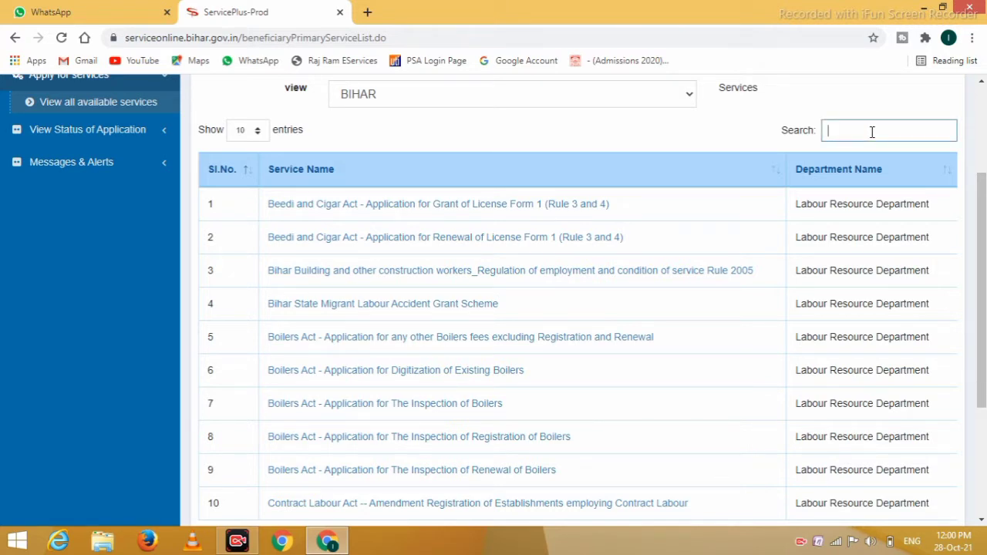
{"action": "type", "text": "in"}
{"action": "type", "text": "d"}
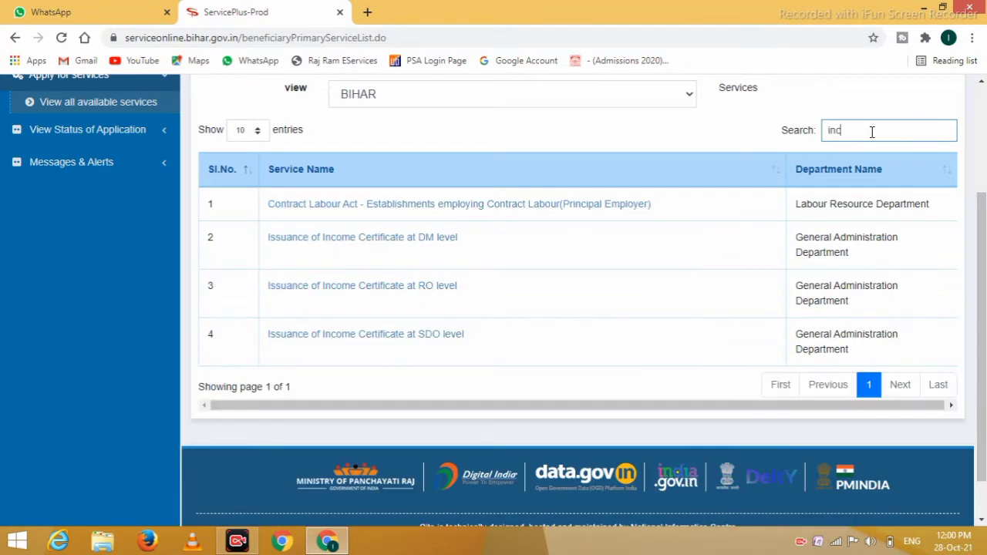
{"action": "key", "text": "BackSpace"}
{"action": "type", "text": "d"}
{"action": "type", "text": "ome"}
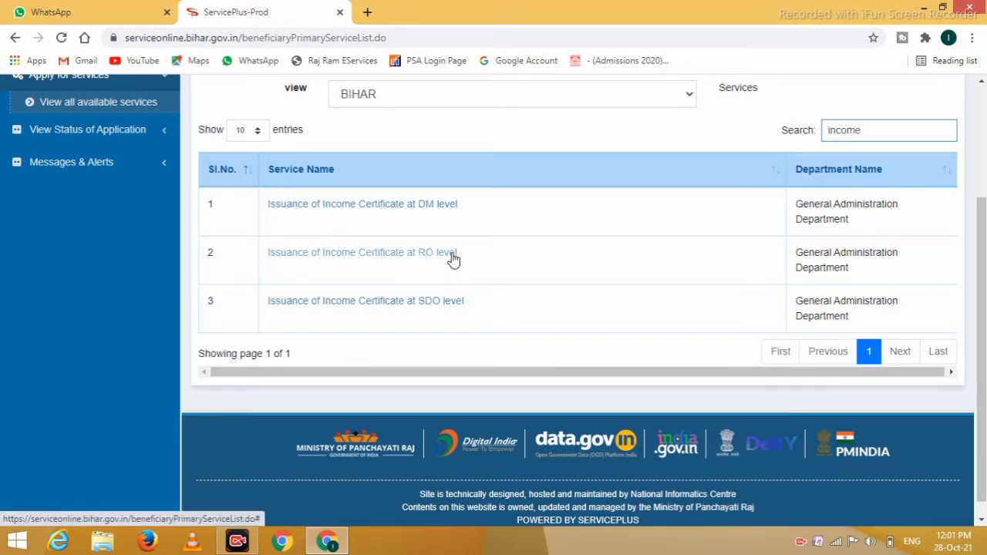
{"action": "left_click", "coordinate": [376, 260]}
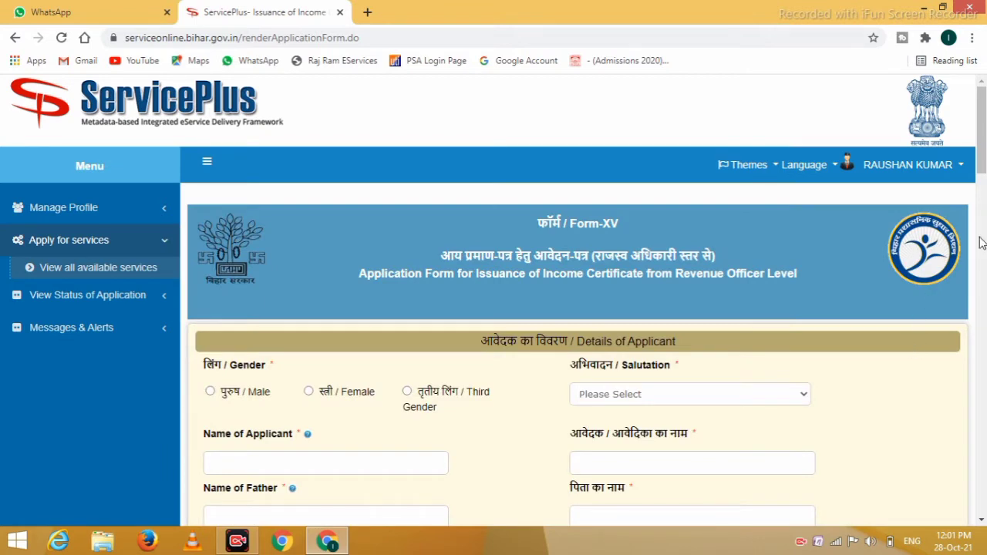
Step: Set the applicant's gender to Male and salutation to श्री
{"action": "scroll", "coordinate": [948, 288], "scroll_direction": "down", "scroll_amount": 2}
{"action": "scroll", "coordinate": [948, 289], "scroll_direction": "down", "scroll_amount": 1}
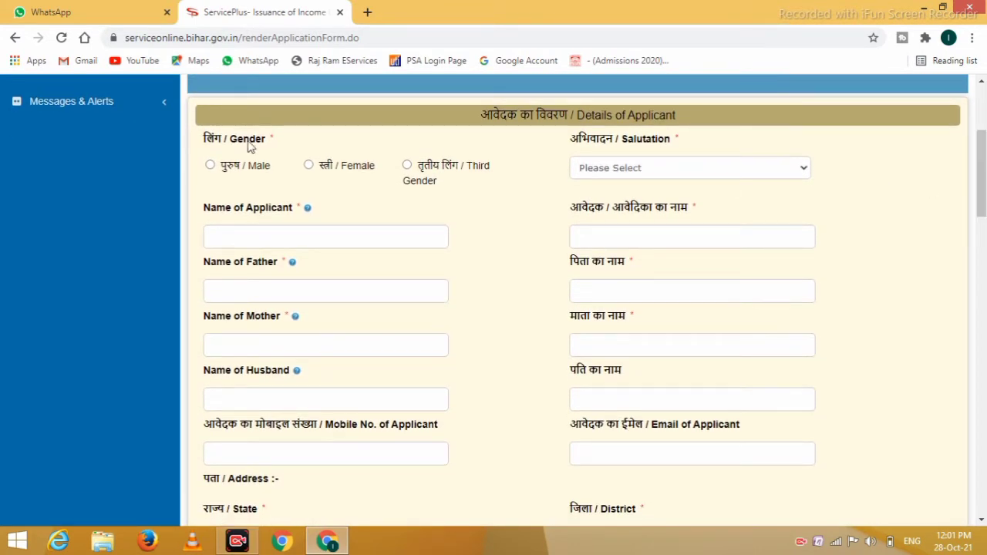
{"action": "left_click", "coordinate": [226, 170]}
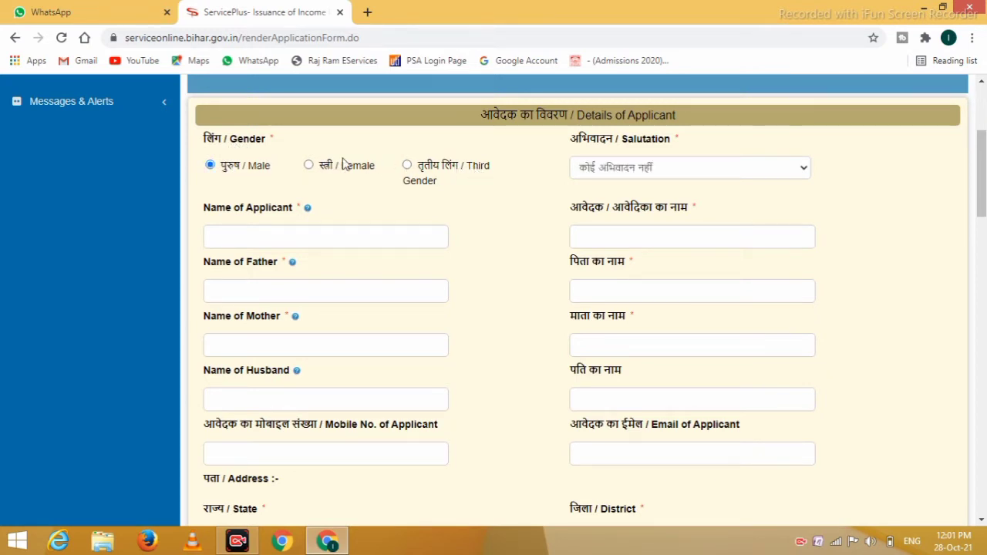
{"action": "left_click", "coordinate": [652, 168]}
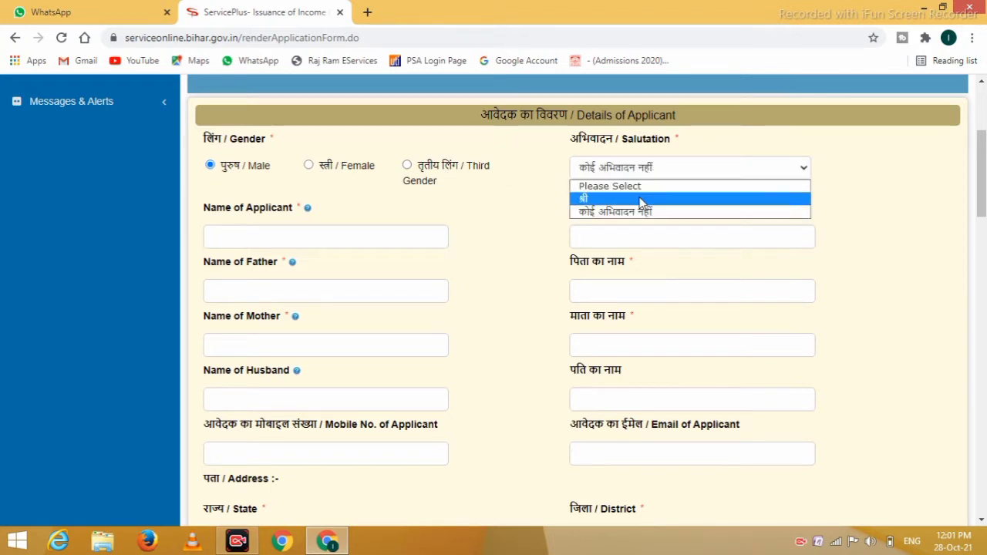
{"action": "left_click", "coordinate": [586, 196]}
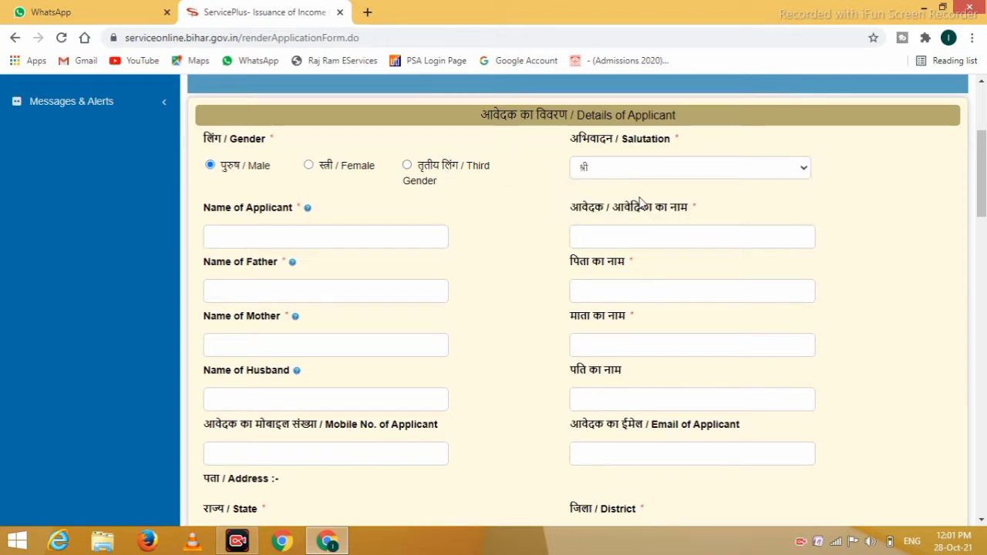
Step: Enter the applicant's name, then move on to the father's and mother's name fields
{"action": "left_click", "coordinate": [357, 239]}
{"action": "type", "text": "Anoj Kumar"}
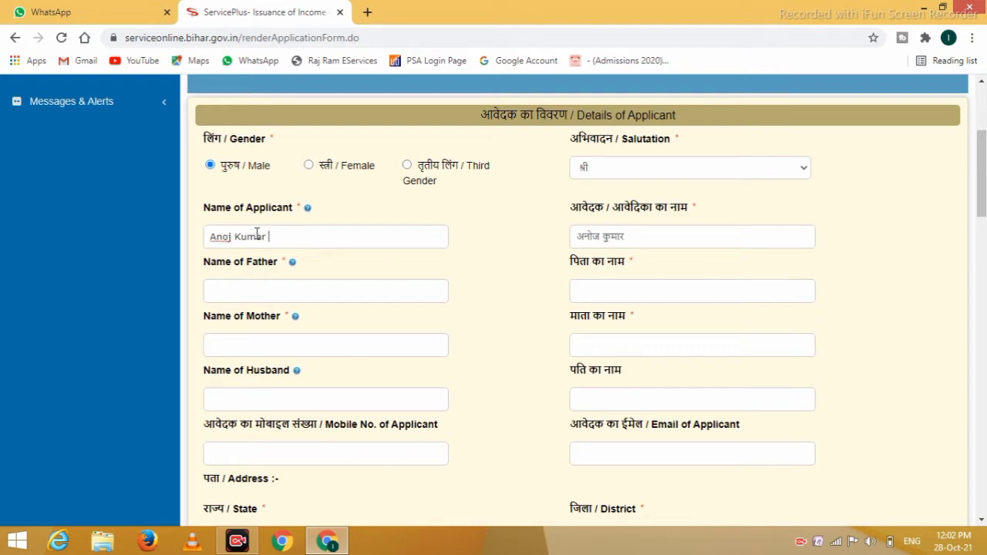
{"action": "left_click", "coordinate": [280, 286]}
{"action": "left_click", "coordinate": [616, 345]}
Step: Set the address state to BIHAR and district to AURANGABAD
{"action": "scroll", "coordinate": [885, 221], "scroll_direction": "down", "scroll_amount": 3}
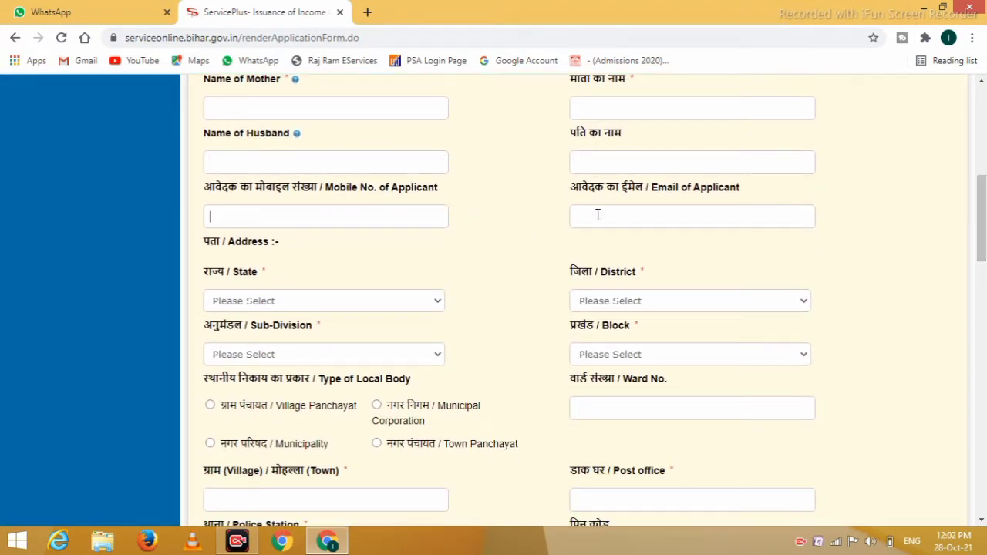
{"action": "left_click", "coordinate": [278, 306]}
{"action": "left_click", "coordinate": [278, 331]}
{"action": "left_click", "coordinate": [613, 302]}
{"action": "scroll", "coordinate": [655, 254], "scroll_direction": "down", "scroll_amount": 1}
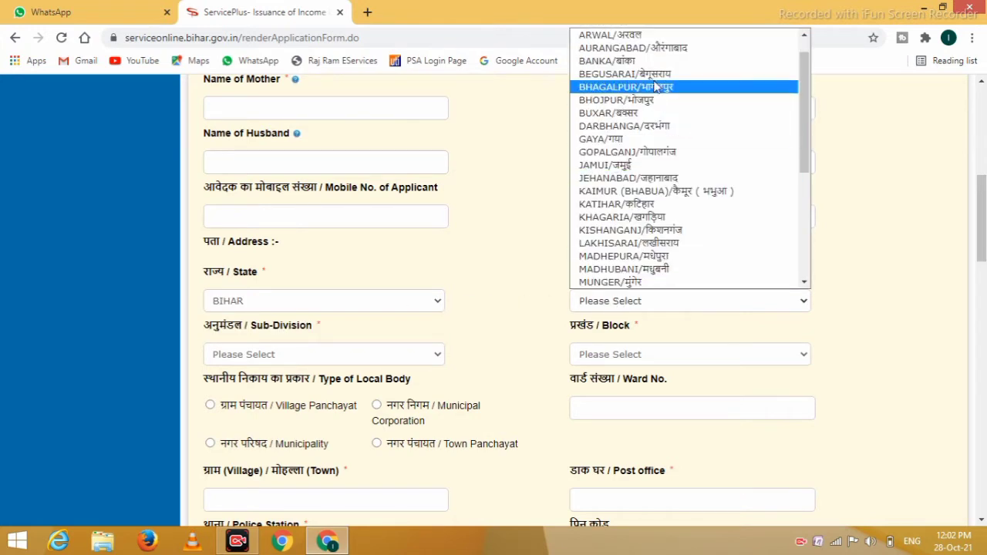
{"action": "key", "text": "Escape"}
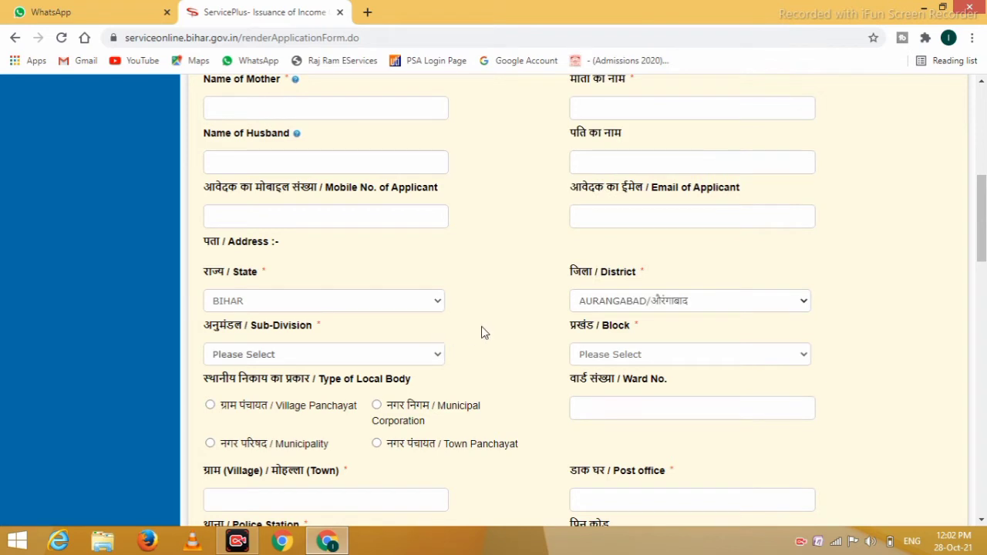
Step: Choose sub-division AURANGABAD and block KUTUMBA
{"action": "left_click", "coordinate": [276, 355]}
{"action": "left_click", "coordinate": [282, 385]}
{"action": "left_click", "coordinate": [625, 355]}
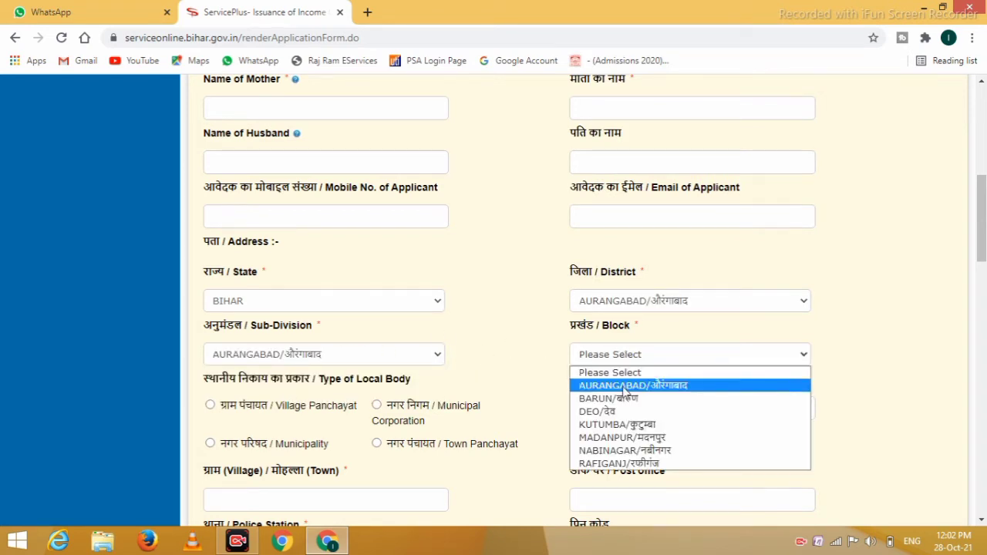
{"action": "left_click", "coordinate": [629, 423]}
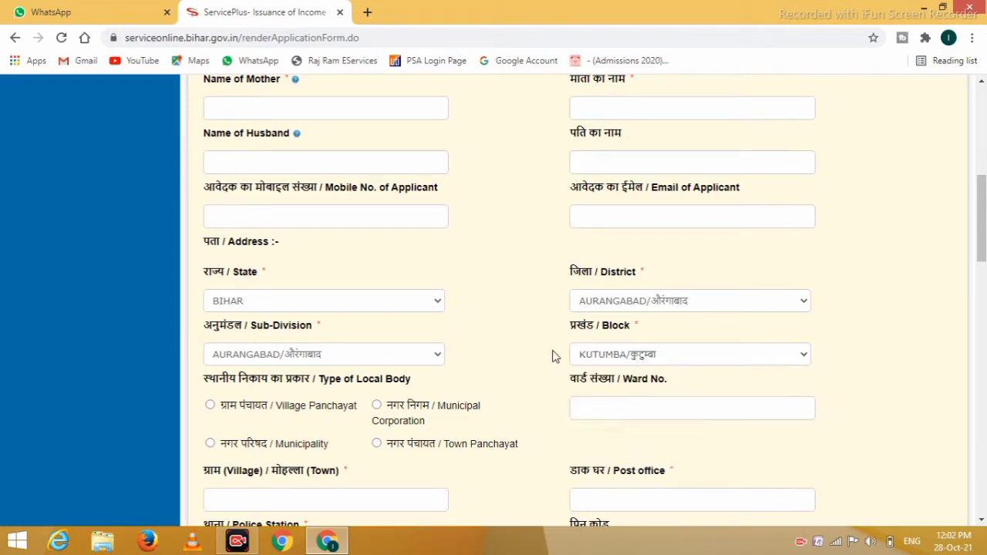
{"action": "left_click_drag", "start_coordinate": [981, 222], "coordinate": [982, 268]}
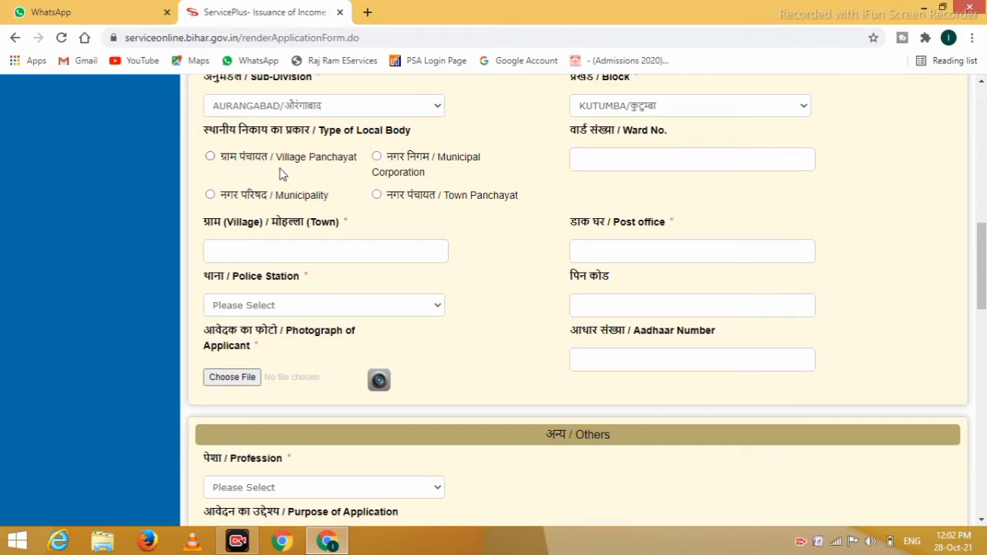
Step: Set the local body to Village Panchayat JAGDISHPUR
{"action": "left_click", "coordinate": [235, 161]}
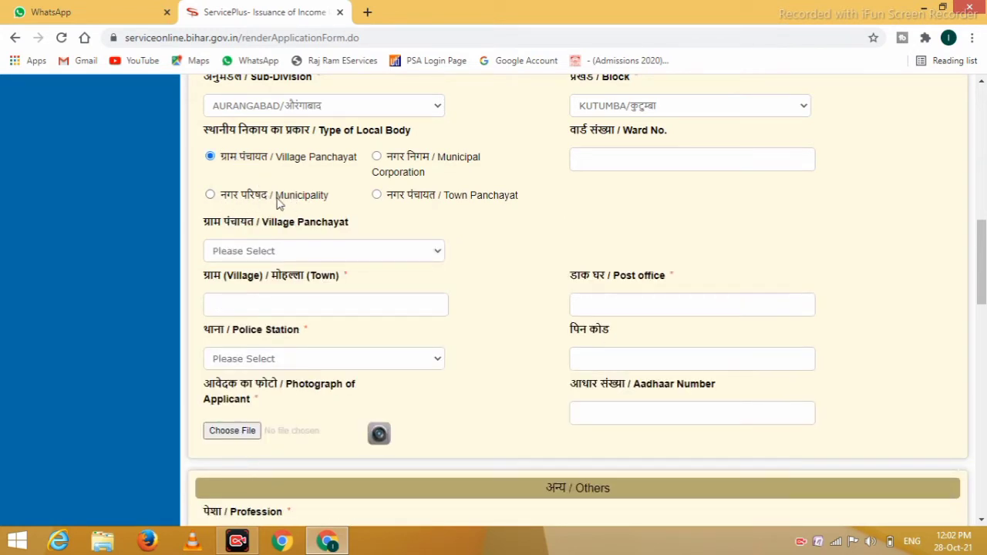
{"action": "left_click", "coordinate": [283, 252]}
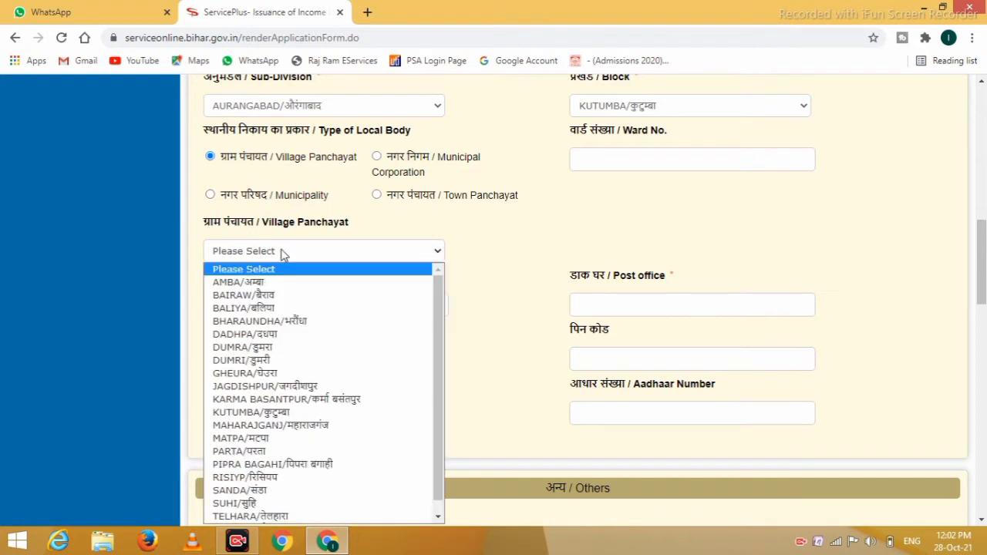
{"action": "key", "text": "j"}
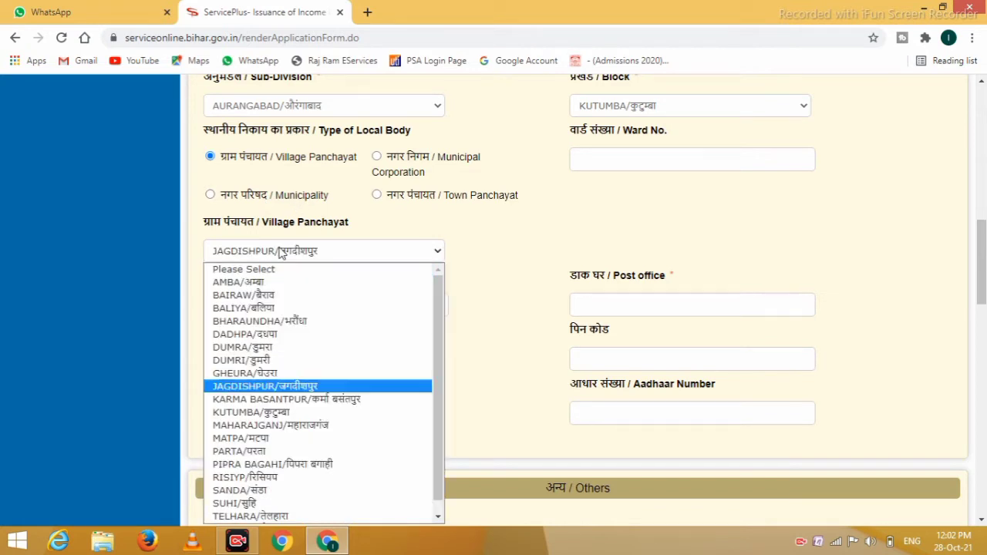
{"action": "key", "text": "Return"}
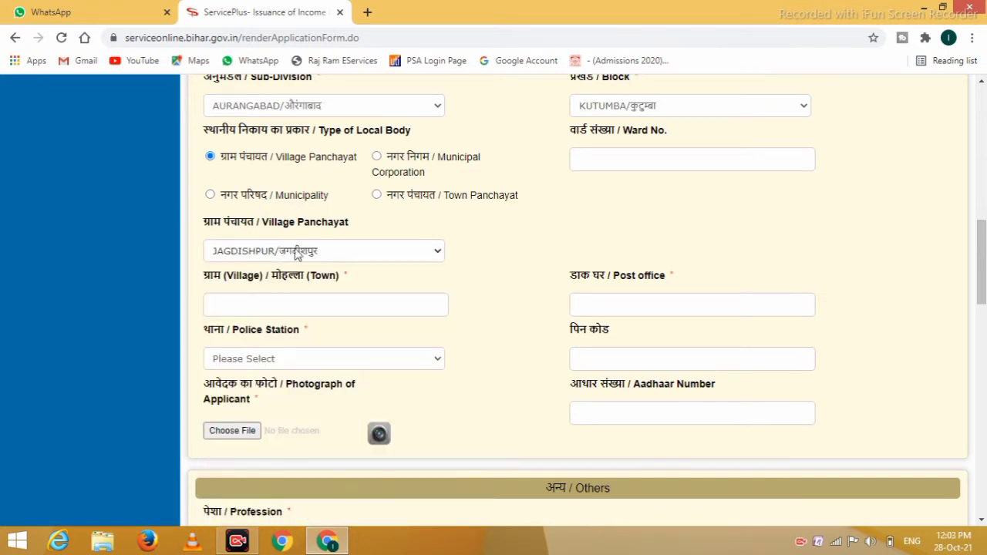
Step: Fill the village and post office fields and set the police station to Kutumba
{"action": "left_click", "coordinate": [256, 299]}
{"action": "left_click", "coordinate": [596, 306]}
{"action": "left_click", "coordinate": [275, 359]}
{"action": "type", "text": "ku"}
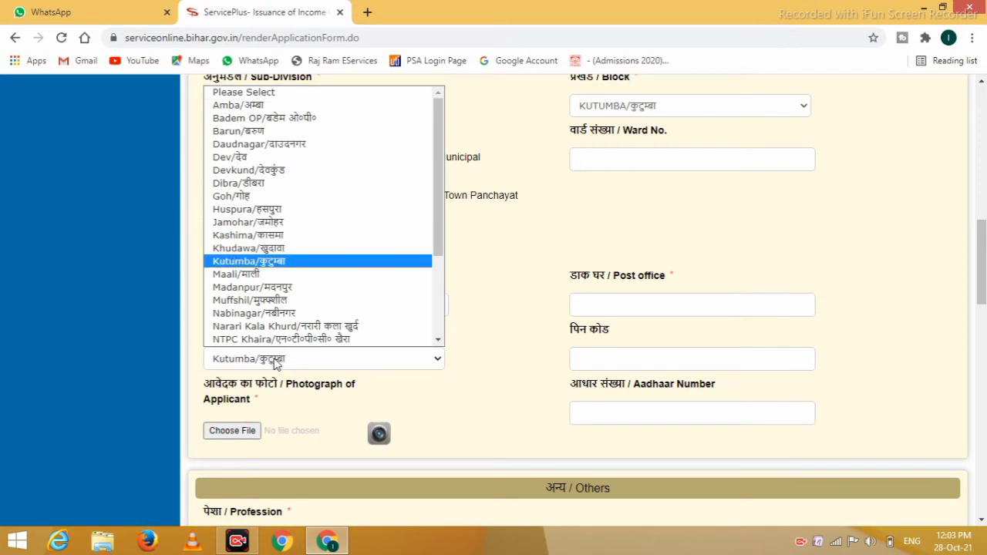
{"action": "key", "text": "Return"}
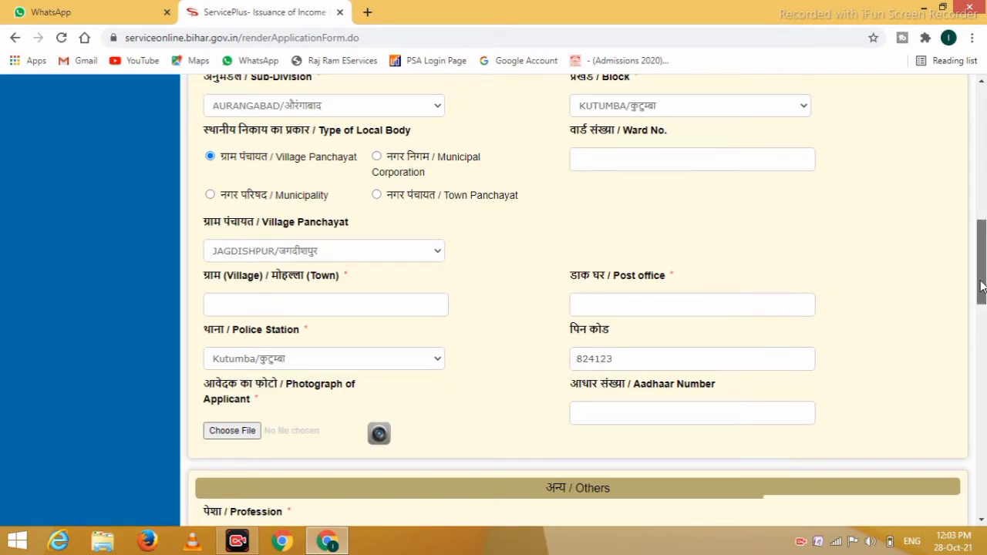
Step: Upload the applicant's photograph to the form
{"action": "left_click_drag", "start_coordinate": [981, 262], "coordinate": [980, 303]}
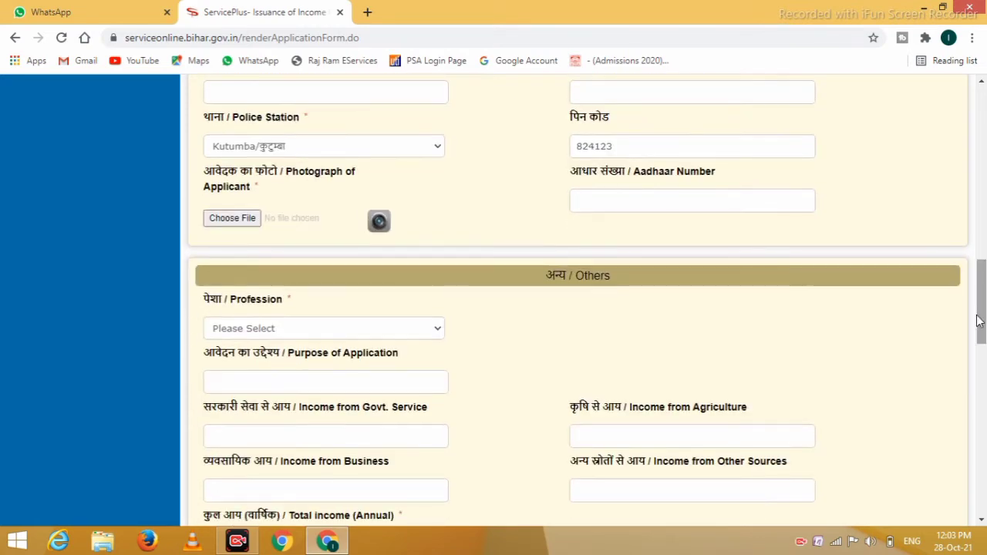
{"action": "left_click", "coordinate": [231, 218]}
{"action": "left_click", "coordinate": [323, 219]}
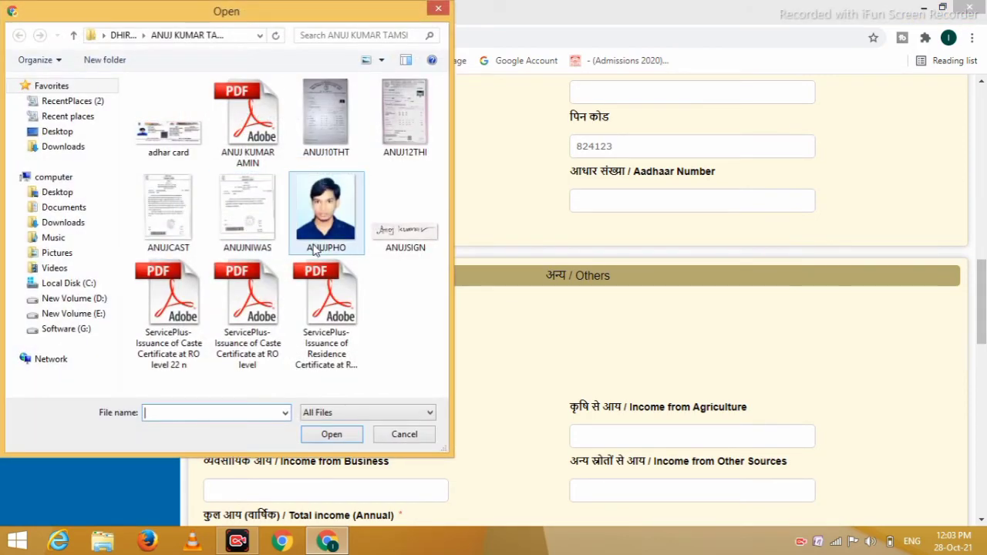
{"action": "double_click", "coordinate": [319, 219]}
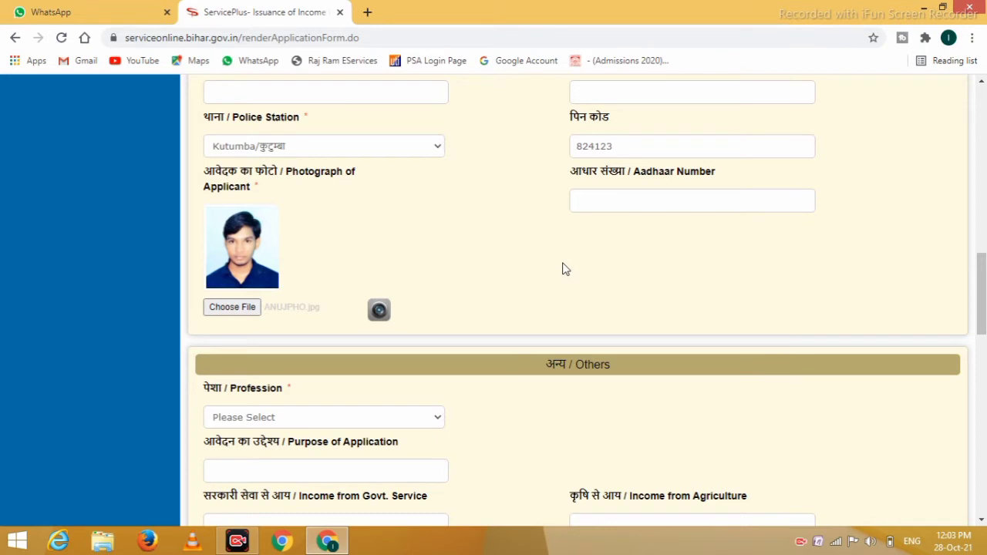
Step: Set the applicant's profession to Student
{"action": "scroll", "coordinate": [981, 293], "scroll_direction": "down", "scroll_amount": 2}
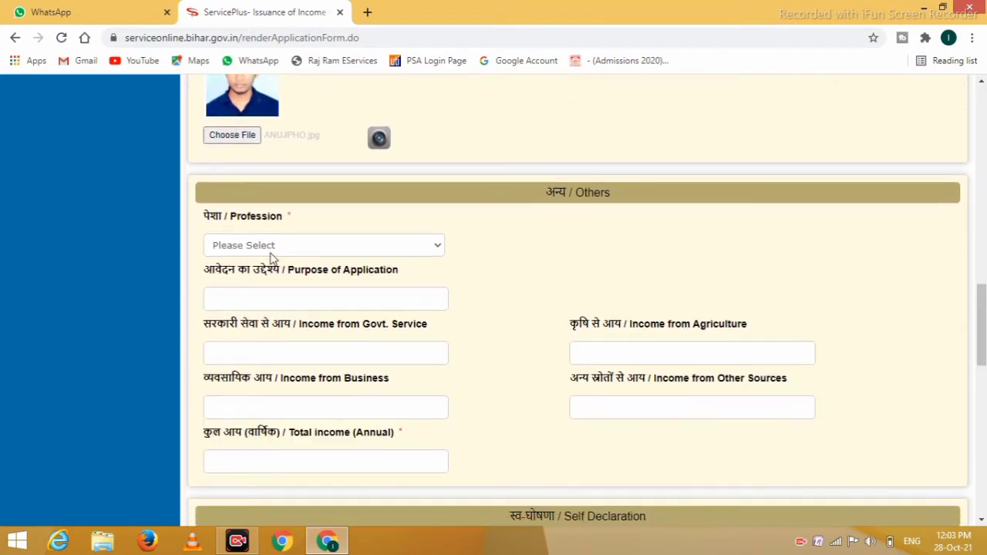
{"action": "left_click", "coordinate": [240, 247]}
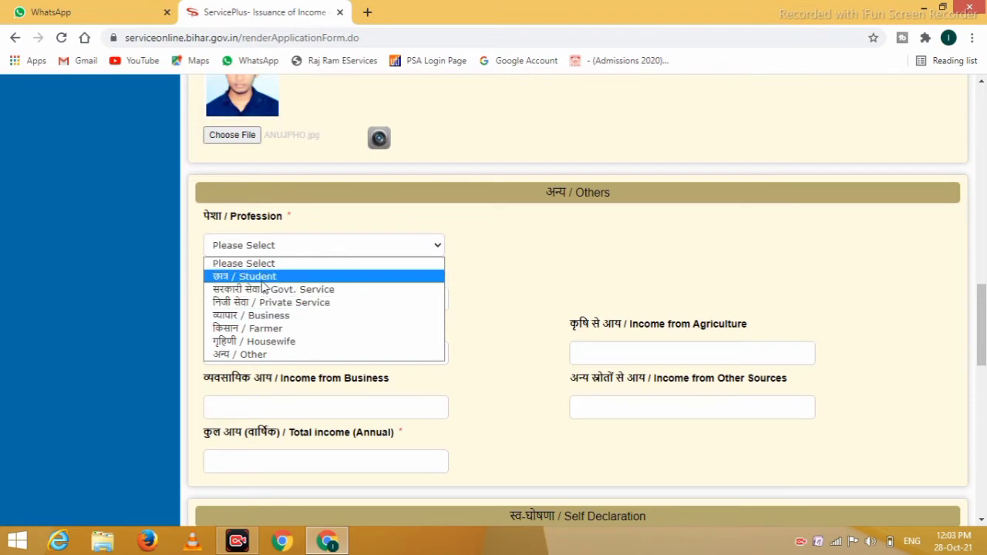
{"action": "left_click", "coordinate": [262, 277]}
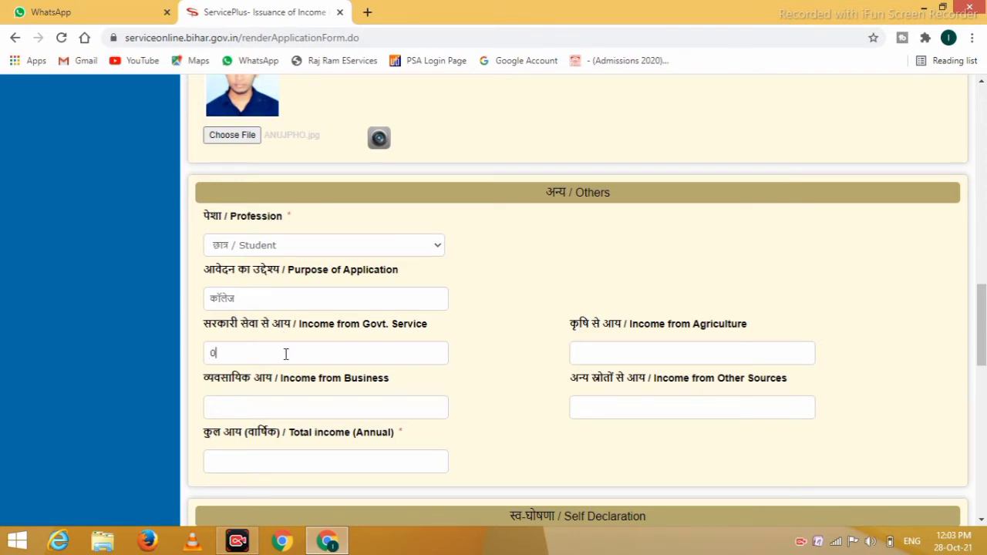
Step: Enter 0 agriculture income and 90000 from other sources, giving total income 90000
{"action": "left_click", "coordinate": [601, 357]}
{"action": "left_click", "coordinate": [652, 402]}
{"action": "type", "text": "90000"}
{"action": "left_click", "coordinate": [574, 440]}
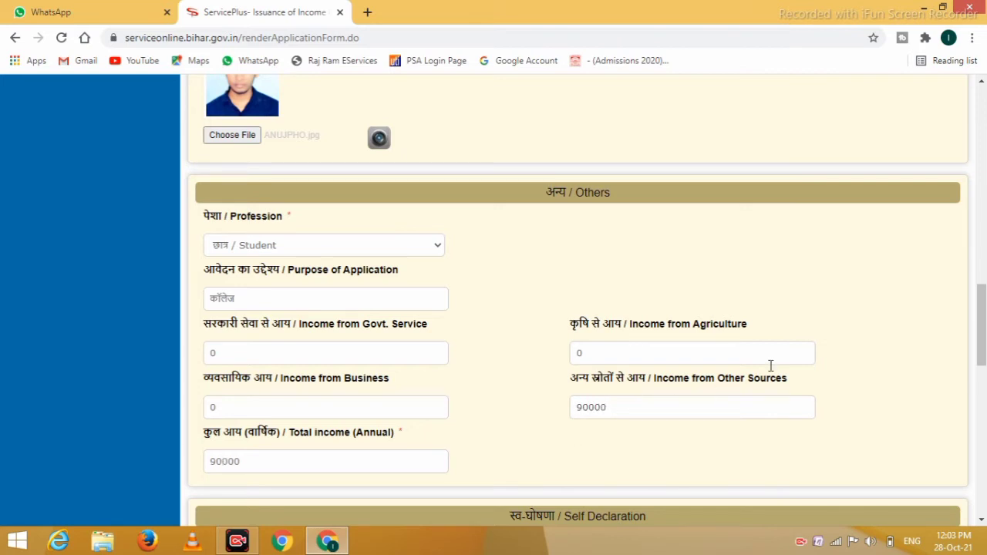
Step: At the form's bottom, tick I Agree on the self declaration and enter the word-verification code
{"action": "scroll", "coordinate": [975, 326], "scroll_direction": "down", "scroll_amount": 2}
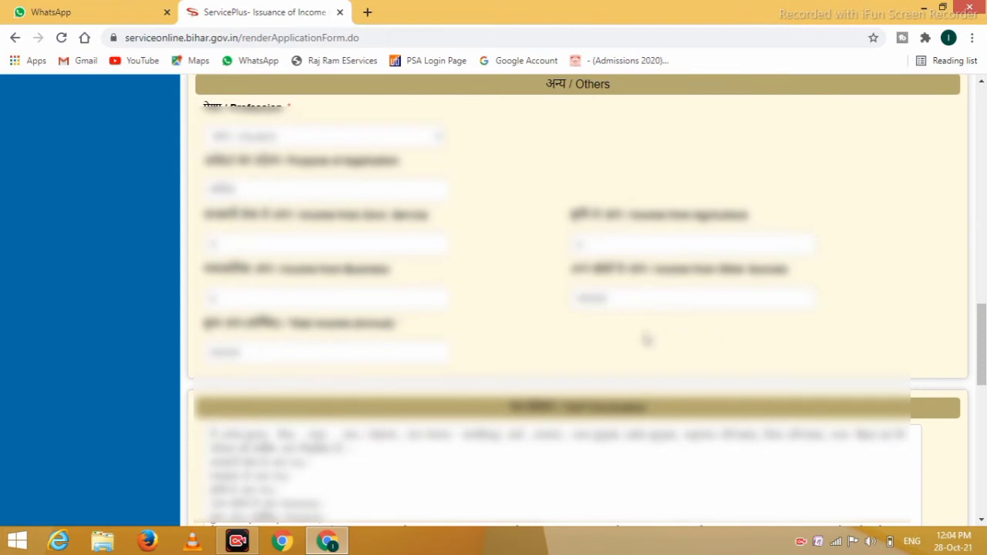
{"action": "scroll", "coordinate": [911, 440], "scroll_direction": "down", "scroll_amount": 3}
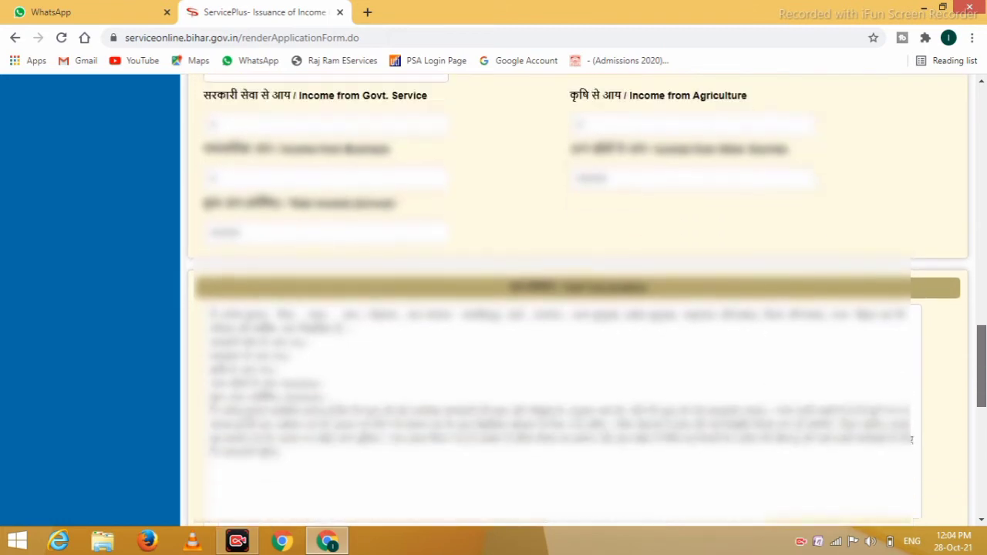
{"action": "scroll", "coordinate": [911, 439], "scroll_direction": "down", "scroll_amount": 3}
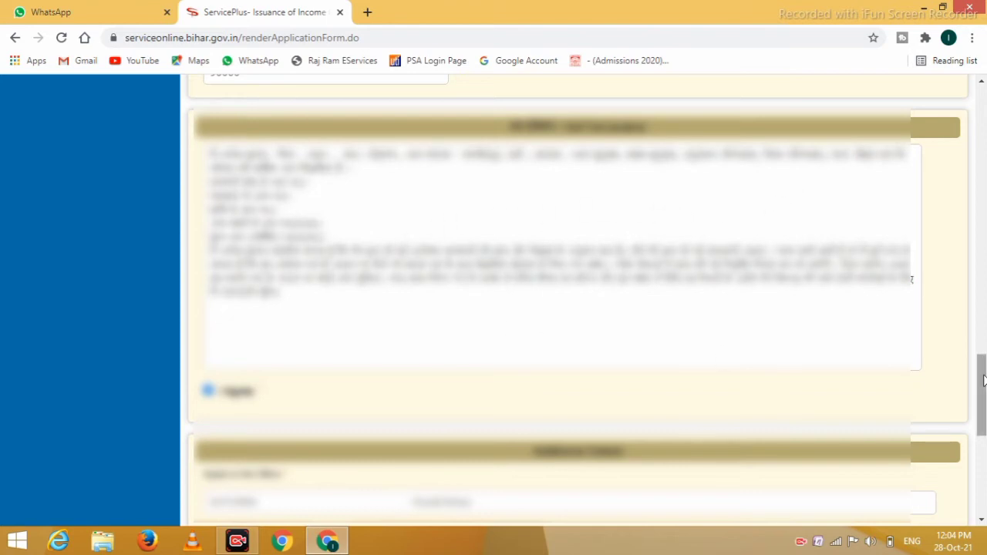
{"action": "scroll", "coordinate": [981, 395], "scroll_direction": "down", "scroll_amount": 3}
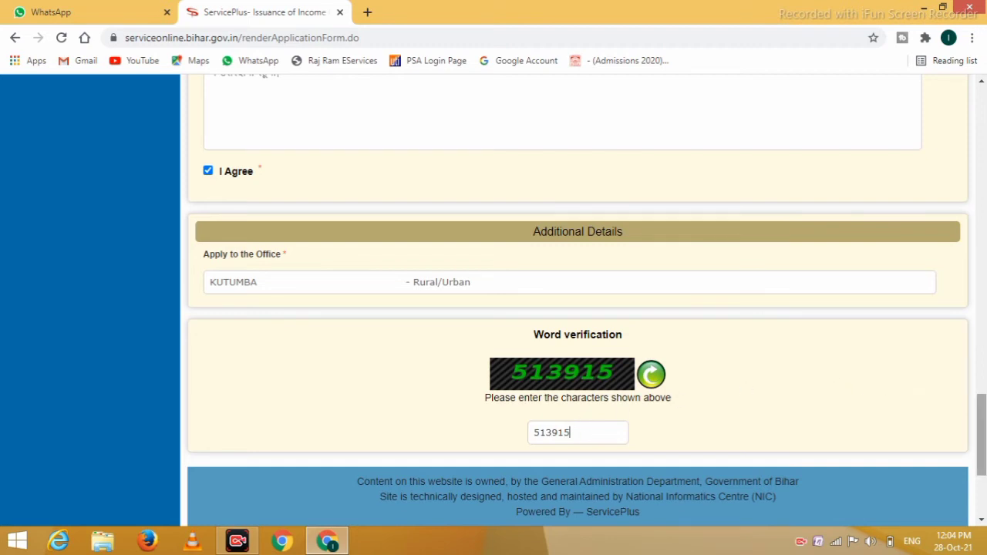
{"action": "scroll", "coordinate": [952, 416], "scroll_direction": "down", "scroll_amount": 3}
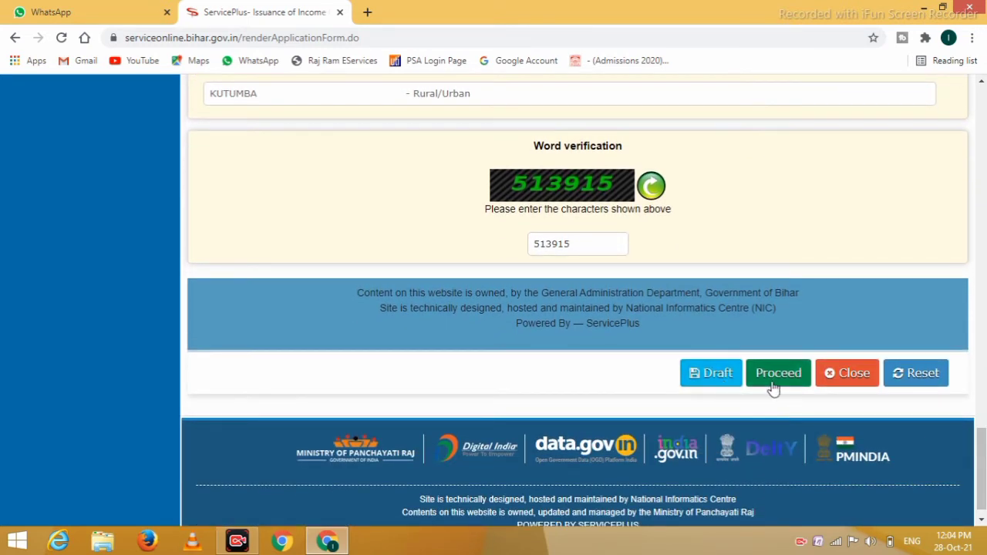
{"action": "scroll", "coordinate": [954, 447], "scroll_direction": "up", "scroll_amount": 1}
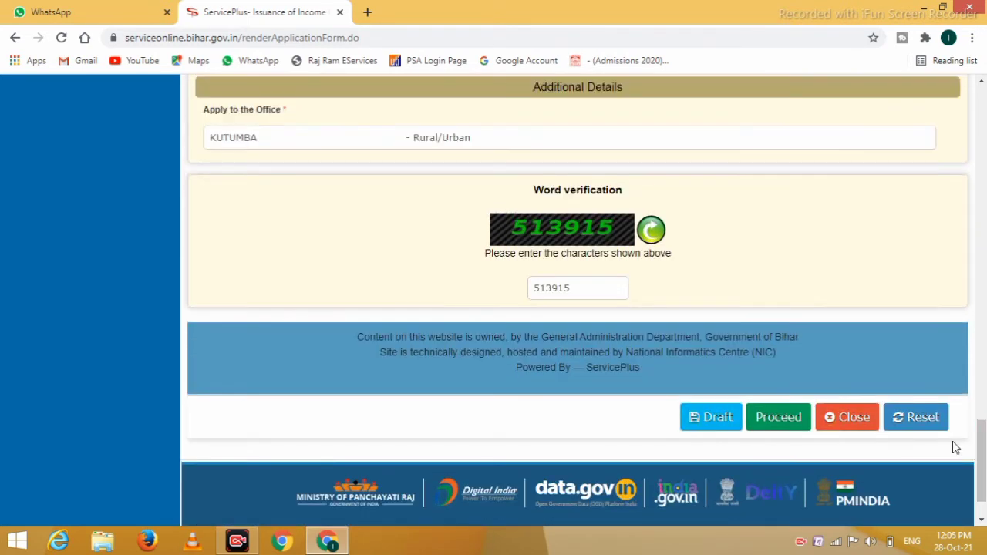
{"action": "left_click_drag", "start_coordinate": [981, 455], "coordinate": [890, 414]}
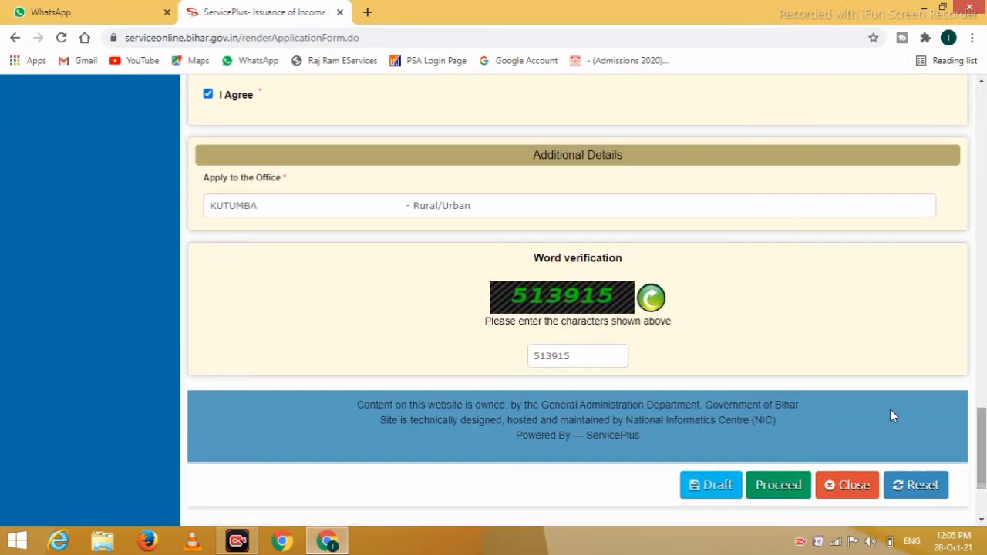
Step: Proceed, accept the name and contact warning, review the preview, and reach Attach Enclosure(s)
{"action": "left_click", "coordinate": [775, 487]}
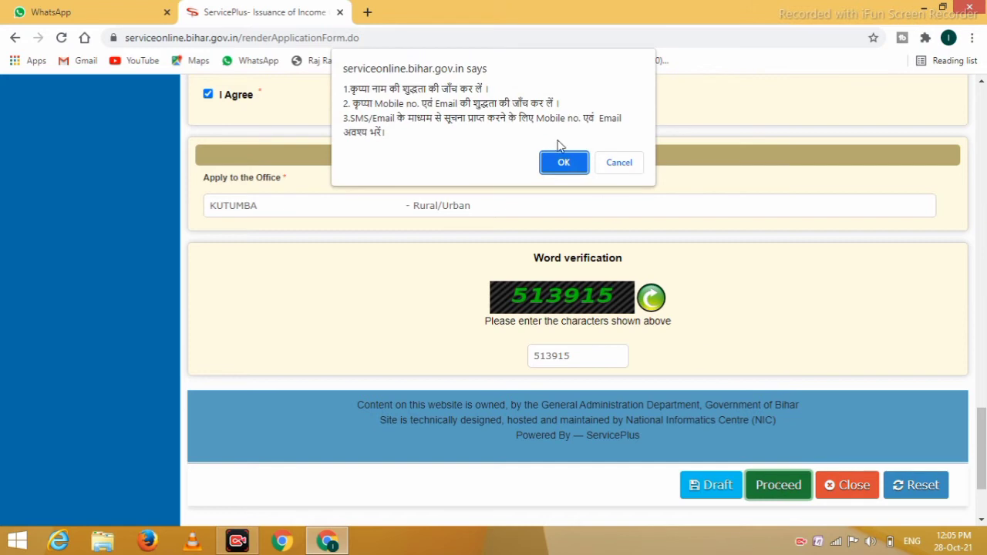
{"action": "left_click", "coordinate": [565, 162]}
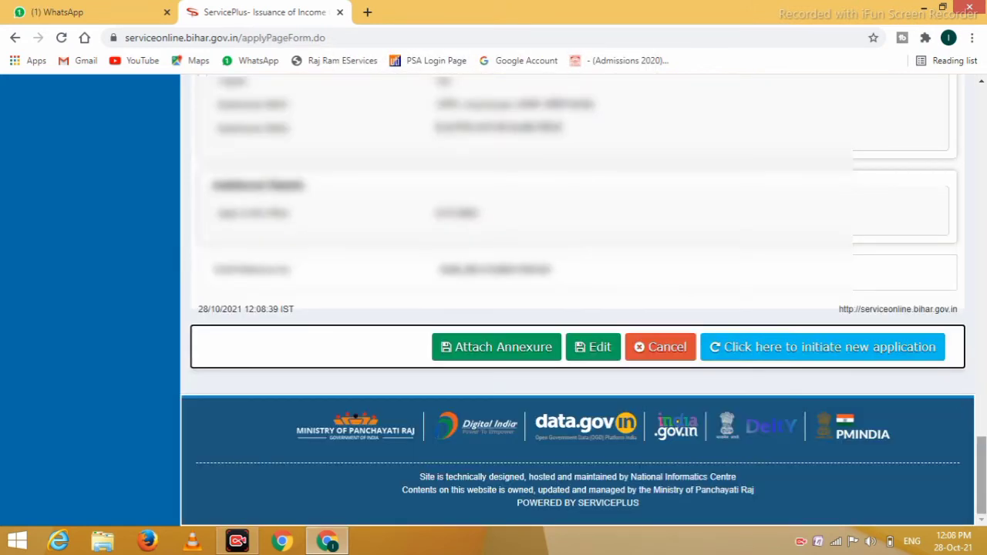
{"action": "scroll", "coordinate": [584, 301], "scroll_direction": "up", "scroll_amount": 15}
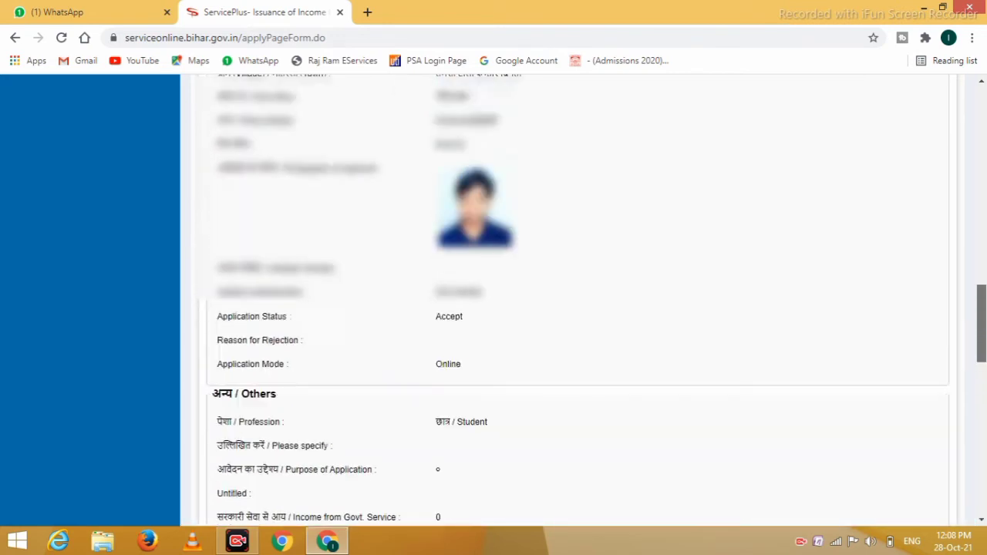
{"action": "scroll", "coordinate": [584, 301], "scroll_direction": "up", "scroll_amount": 1}
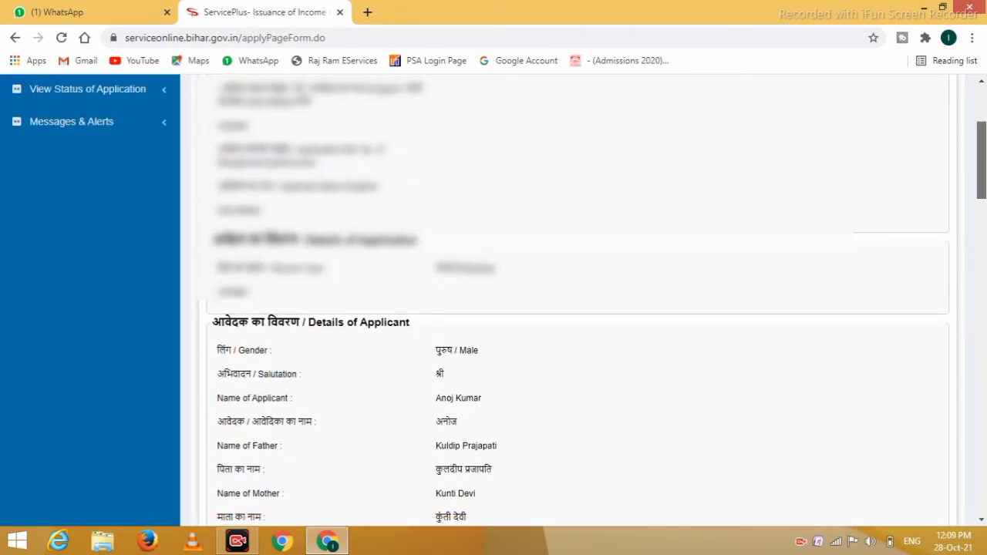
{"action": "scroll", "coordinate": [584, 300], "scroll_direction": "down", "scroll_amount": 6}
{"action": "scroll", "coordinate": [683, 388], "scroll_direction": "down", "scroll_amount": 12}
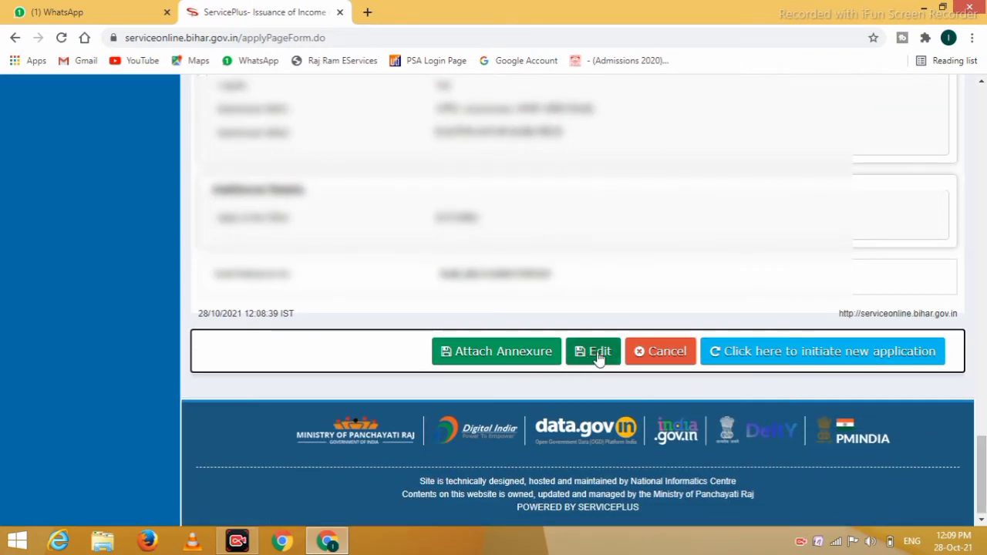
{"action": "left_click", "coordinate": [488, 359]}
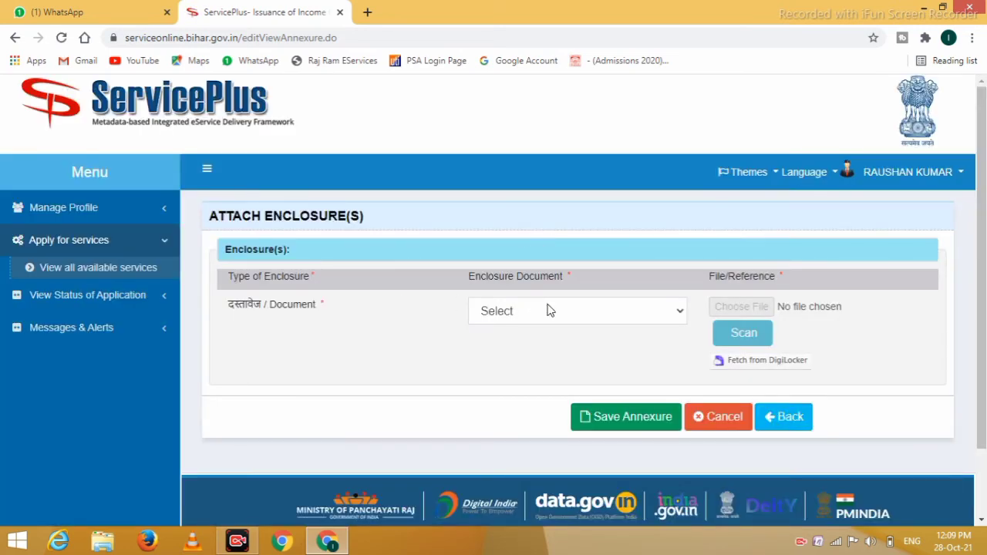
Step: Choose आधार कार्ड as the enclosure type, upload adhar card.jpg, and save the annexure
{"action": "left_click", "coordinate": [549, 310]}
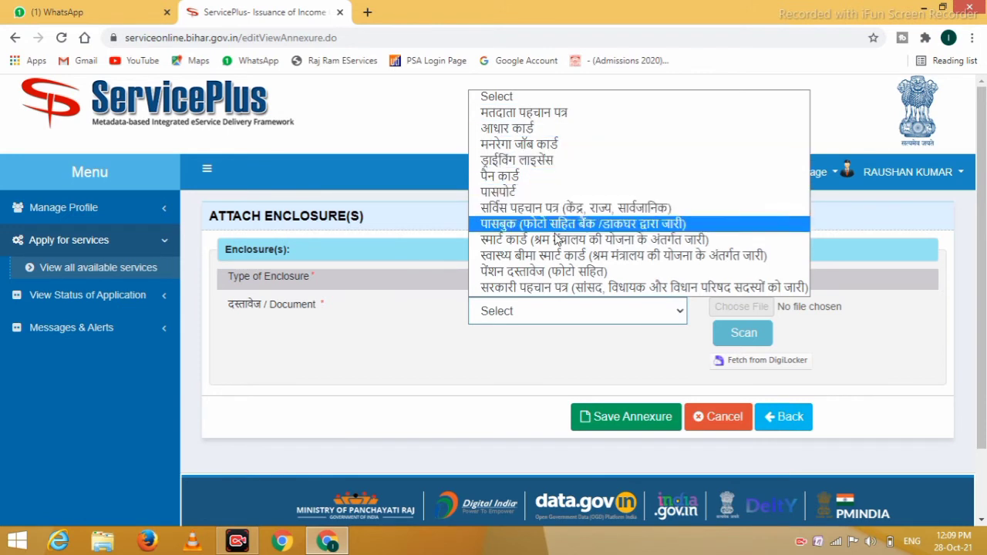
{"action": "left_click", "coordinate": [538, 129]}
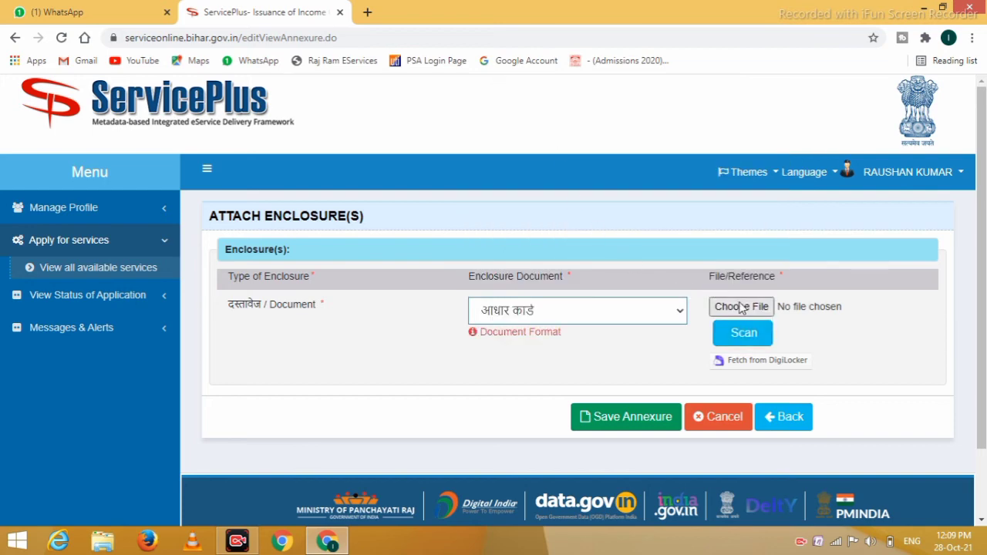
{"action": "left_click", "coordinate": [741, 306]}
{"action": "left_click", "coordinate": [181, 128]}
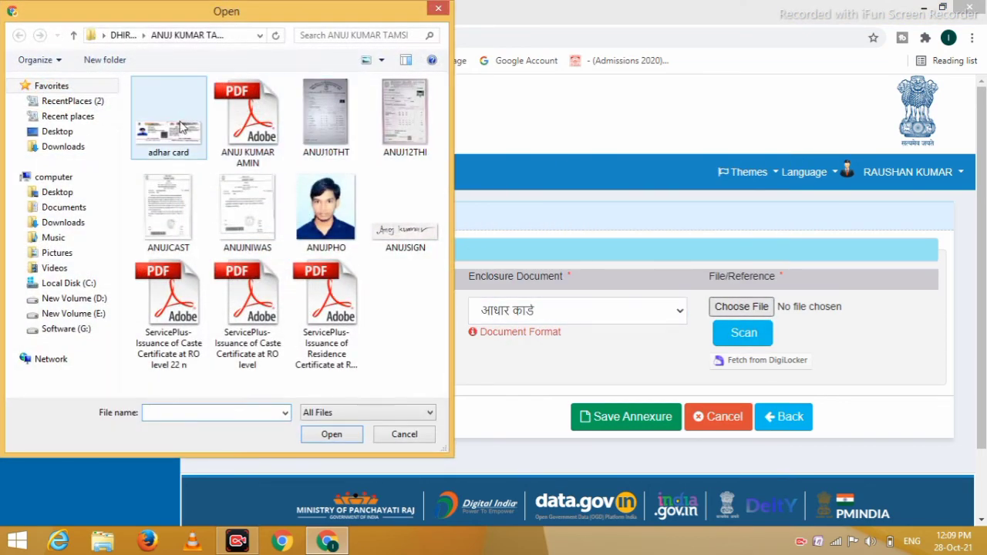
{"action": "double_click", "coordinate": [181, 127]}
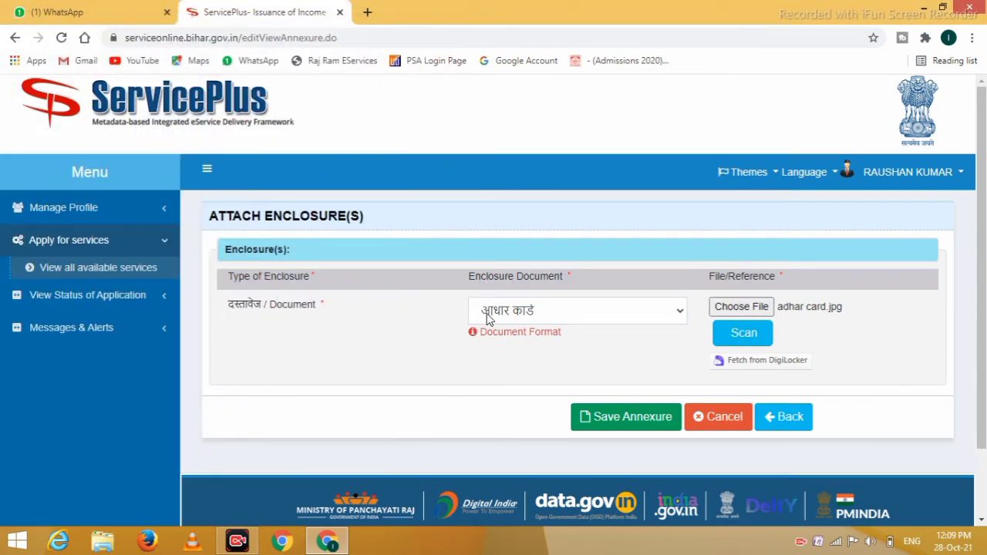
{"action": "left_click", "coordinate": [637, 421]}
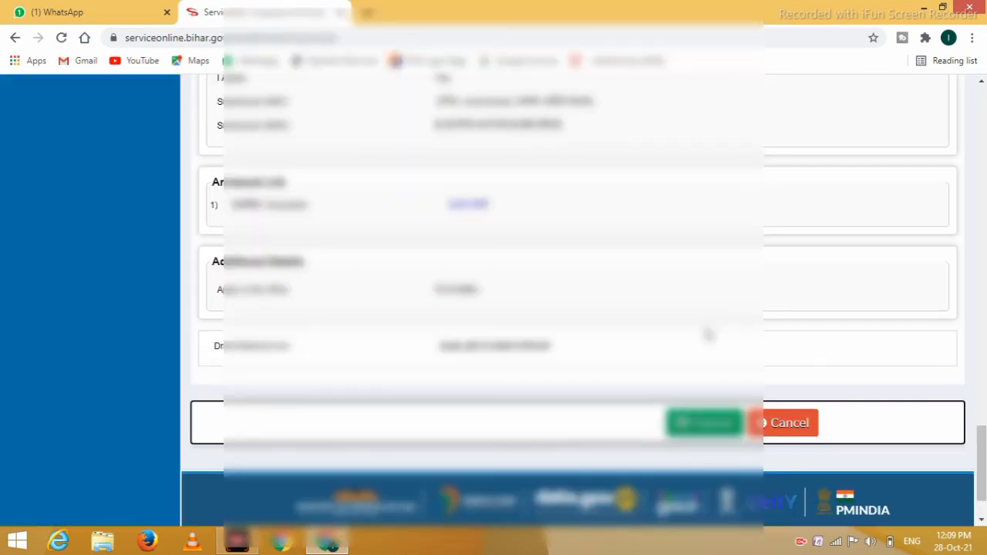
Step: Submit the income certificate application to get the acknowledgement page
{"action": "mouse_move", "coordinate": [980, 461]}
{"action": "left_mouse_down"}
{"action": "mouse_move", "coordinate": [982, 127]}
{"action": "mouse_move", "coordinate": [980, 470]}
{"action": "left_mouse_up"}
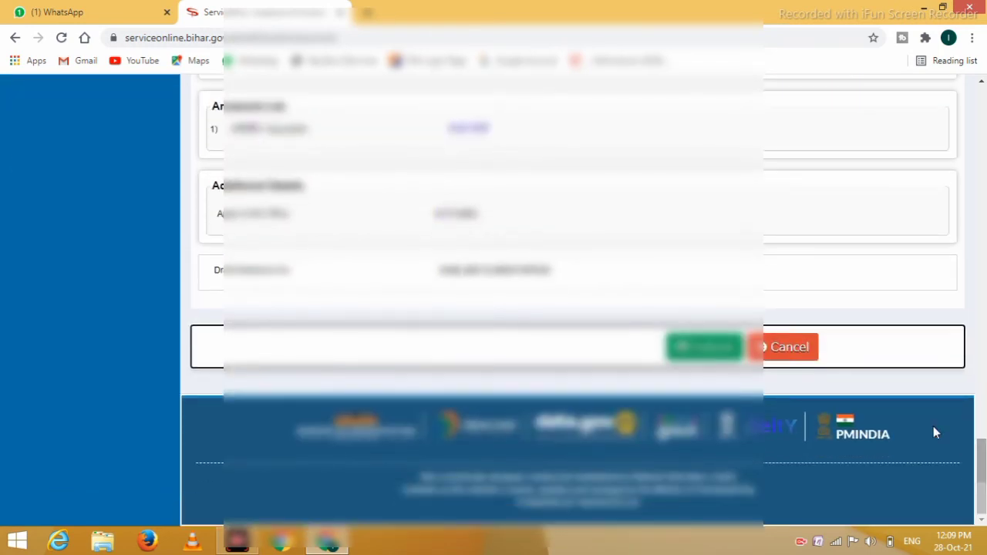
{"action": "left_click", "coordinate": [711, 348]}
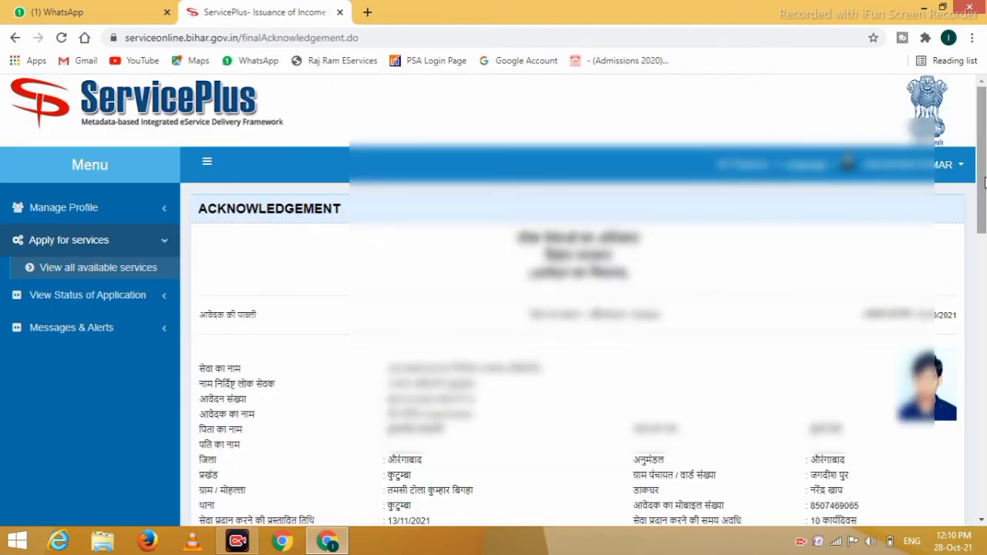
{"action": "left_click_drag", "start_coordinate": [984, 181], "coordinate": [983, 233]}
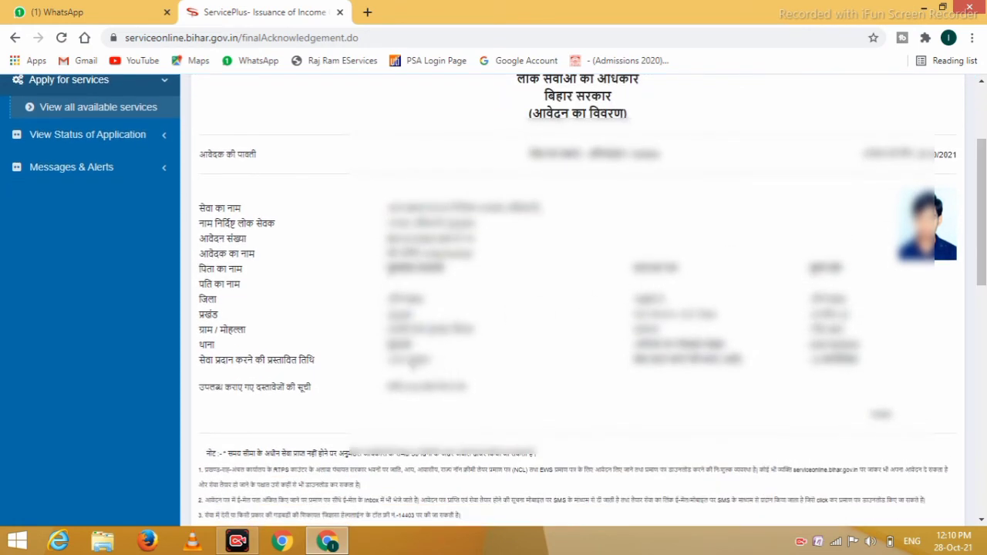
{"action": "double_click", "coordinate": [390, 360]}
{"action": "left_click_drag", "start_coordinate": [404, 360], "coordinate": [449, 365]}
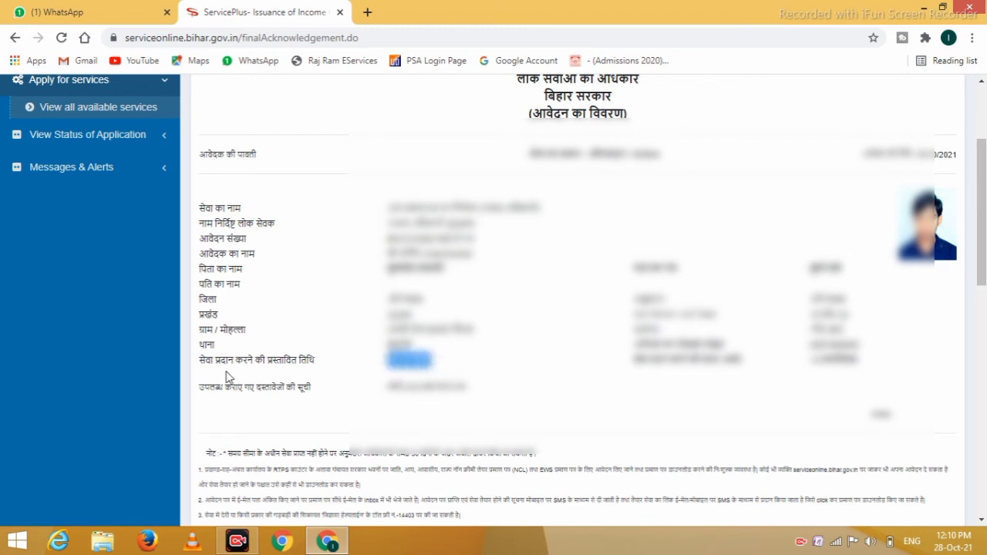
{"action": "left_click", "coordinate": [451, 369]}
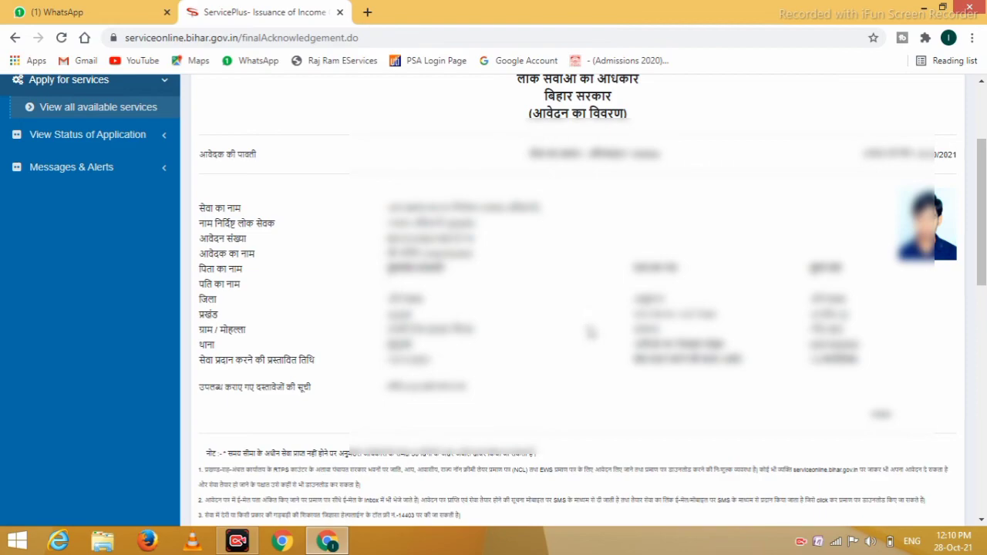